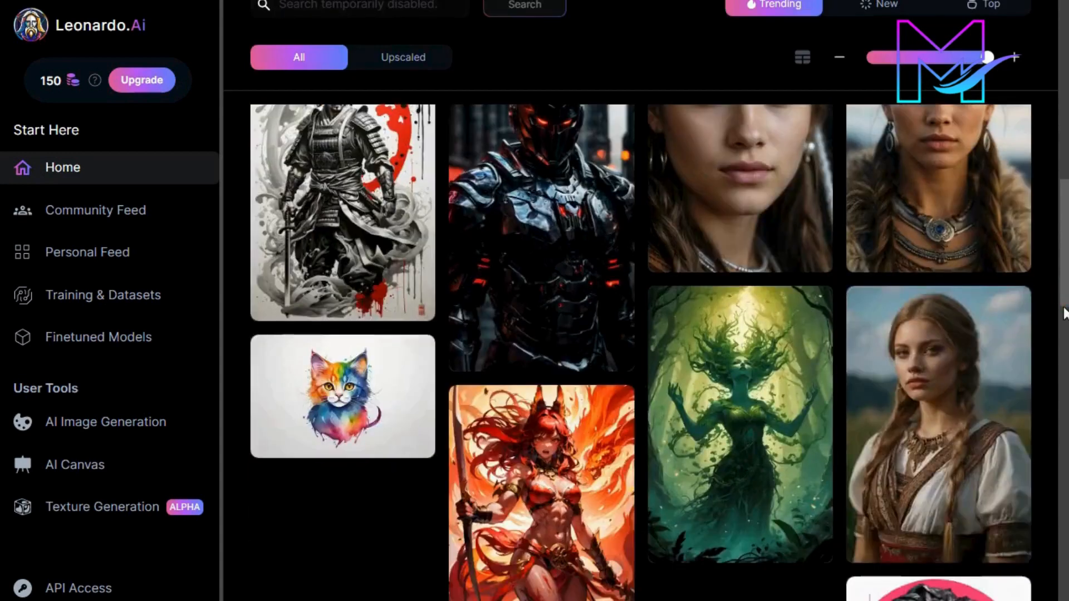
- Open the AI image generator, dismiss its introduction and review the portrait prompt for the masked young man in a hoodie
left_click(105, 424)
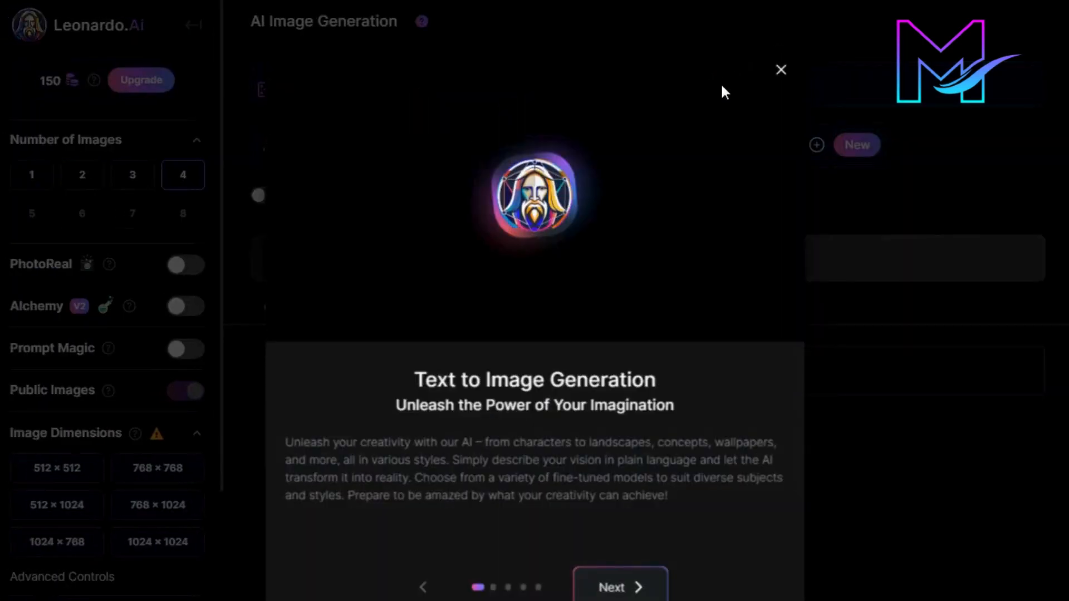
left_click(780, 69)
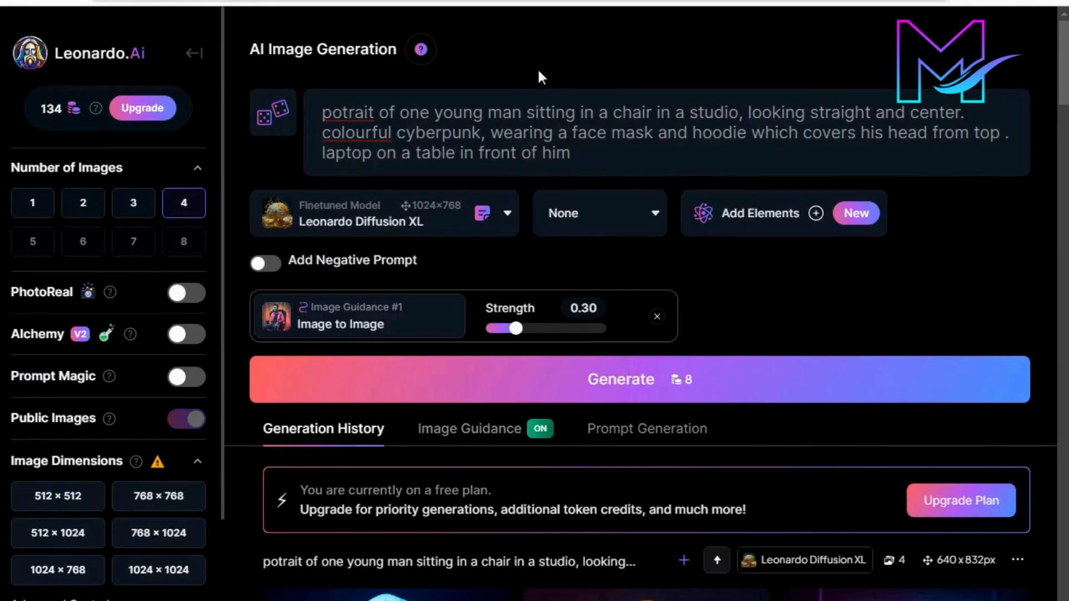
left_click_drag(322, 113, 1016, 149)
left_click(903, 154)
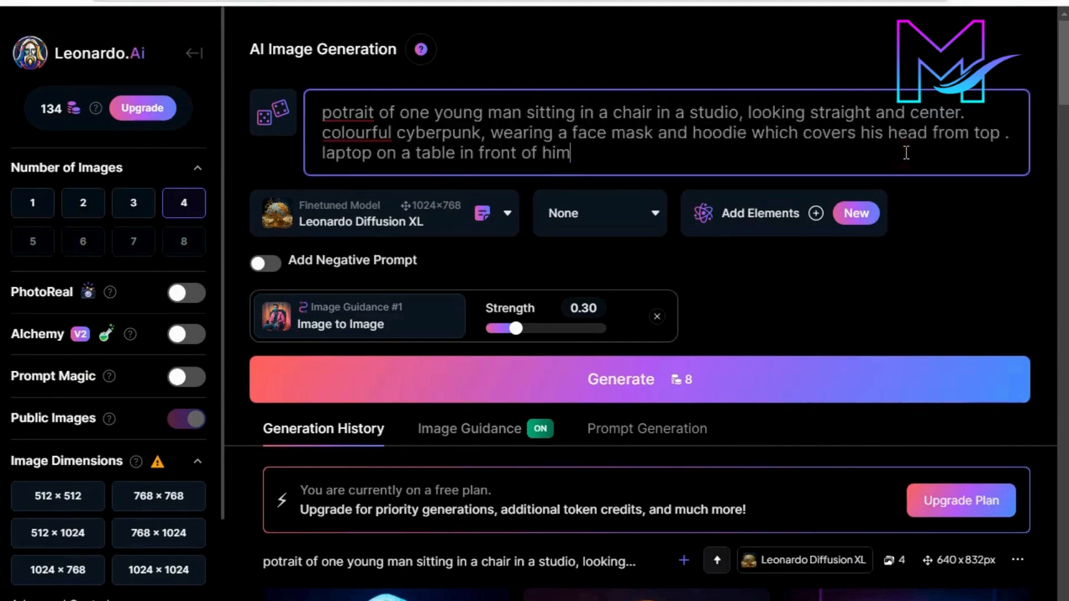
- Choose the 3D Animation Style model and generate four images from the portrait prompt
left_click(457, 210)
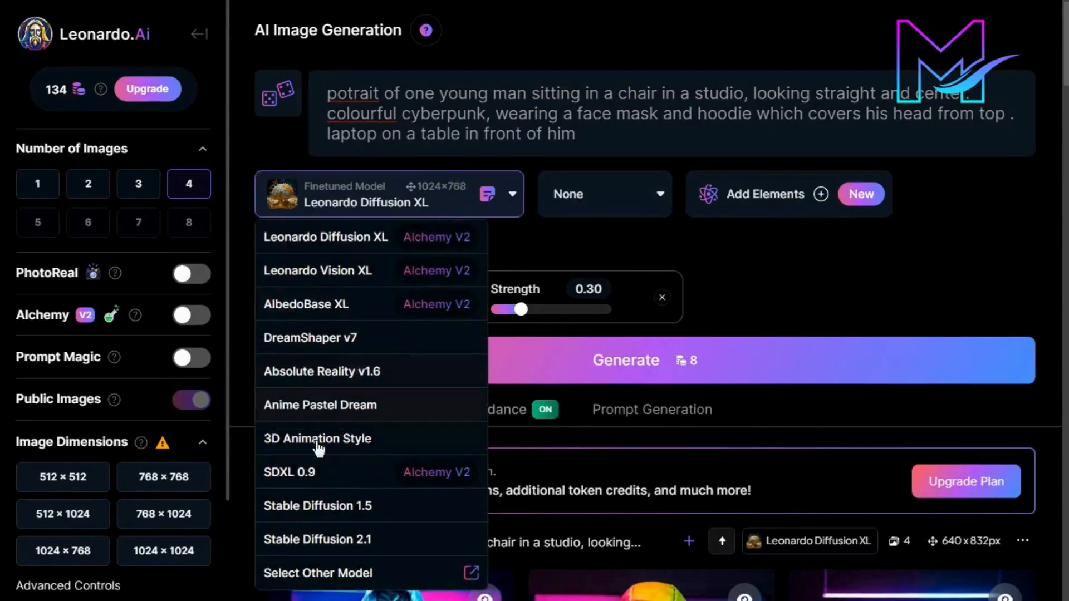
left_click(462, 438)
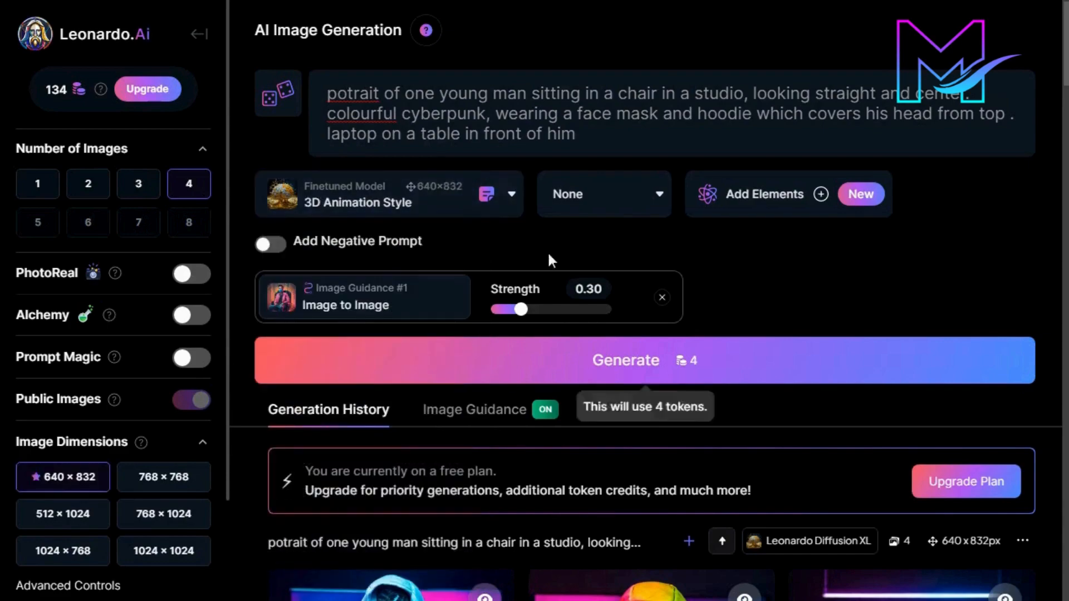
left_click(679, 373)
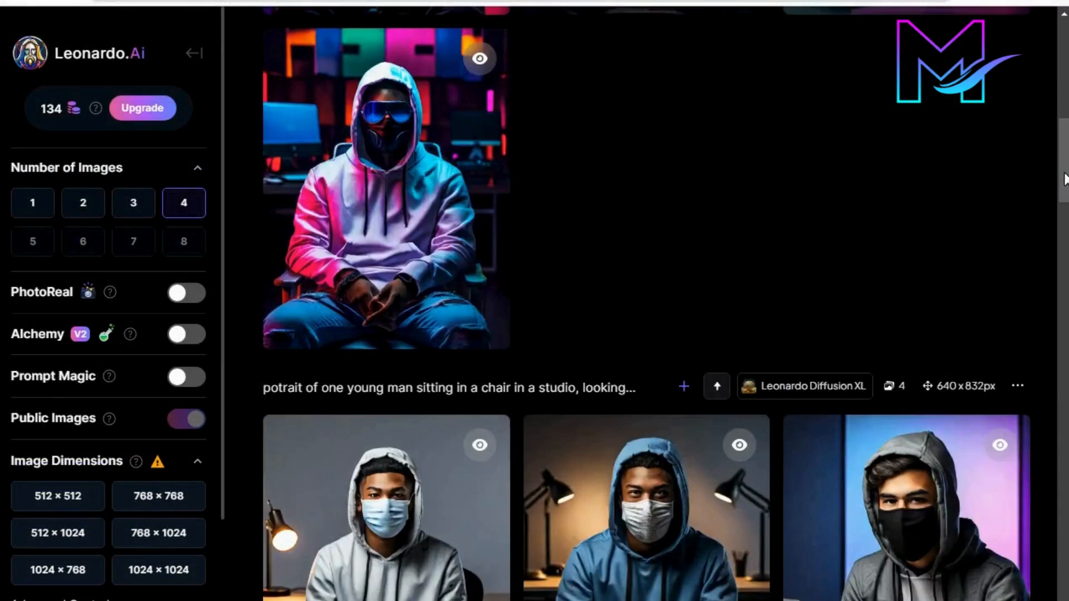
- Open the generated portrait with the white hoodie and blue goggles and inspect the masked face up close
left_click_drag(1064, 173, 1065, 117)
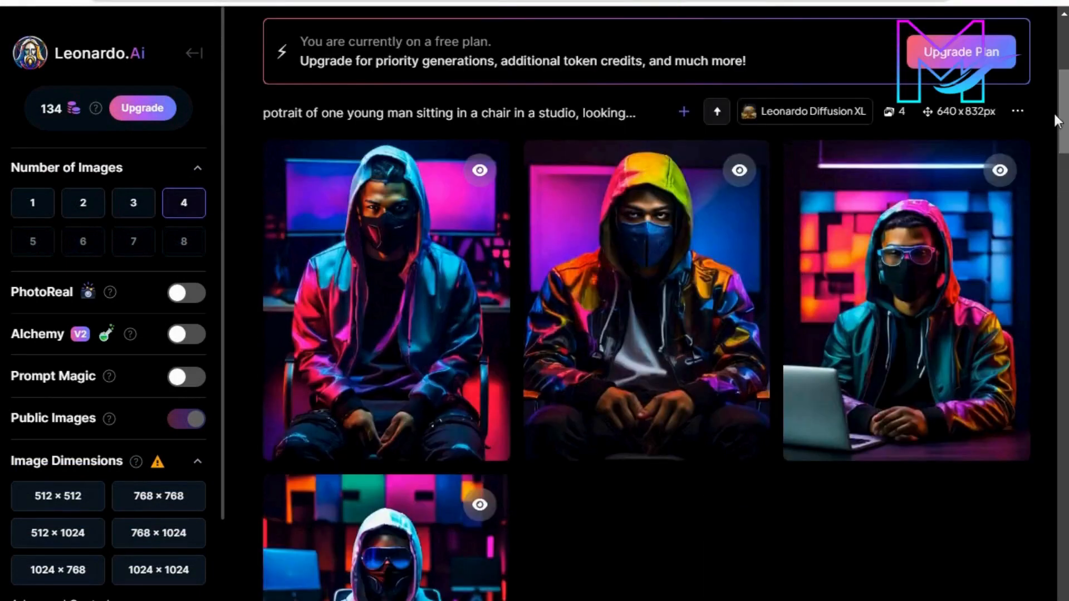
left_click(380, 586)
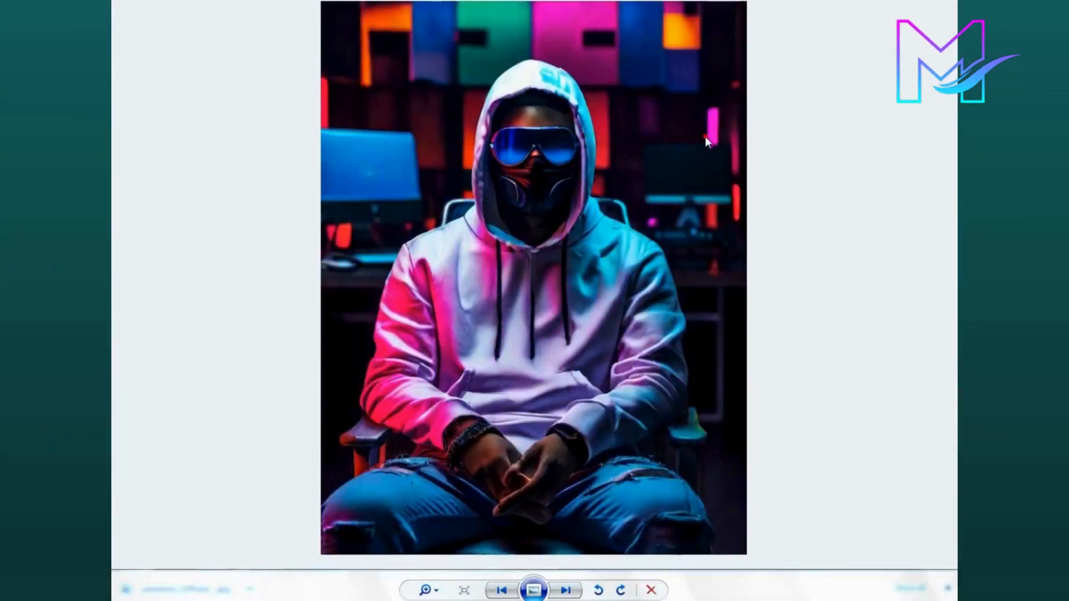
scroll(705, 136, "up", 2)
scroll(613, 135, "up", 2)
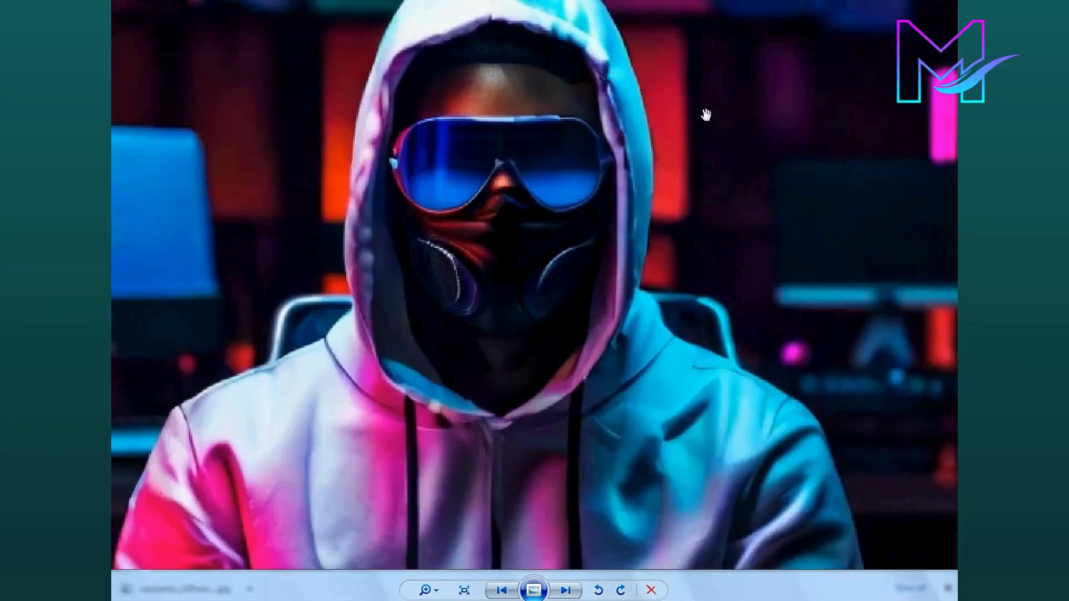
scroll(772, 123, "down", 4)
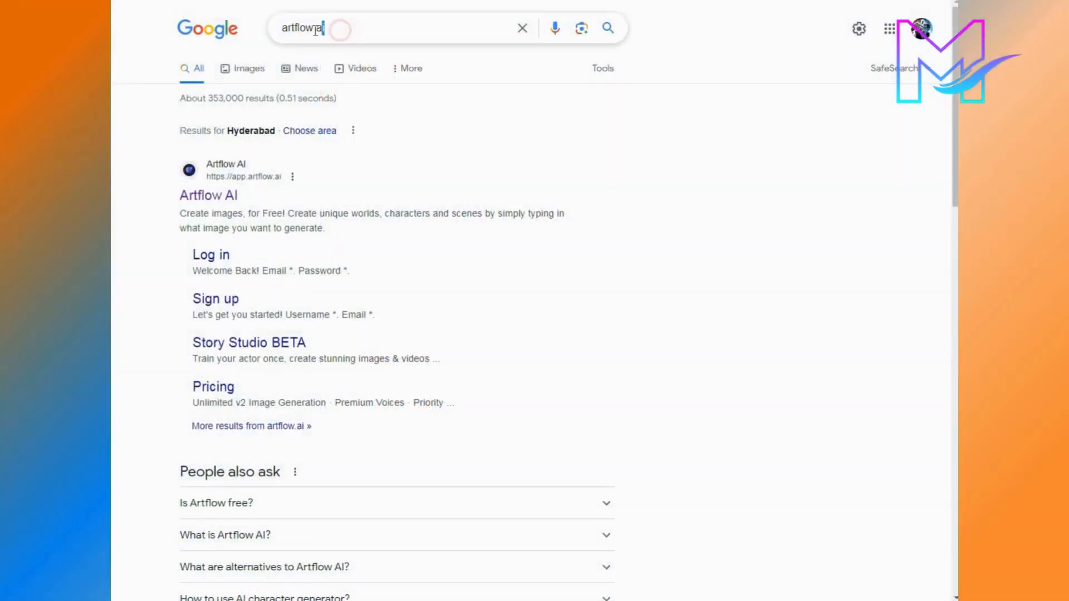
- Open the Artflow AI website from the Google search results for "artflow ai"
left_click_drag(336, 28, 287, 29)
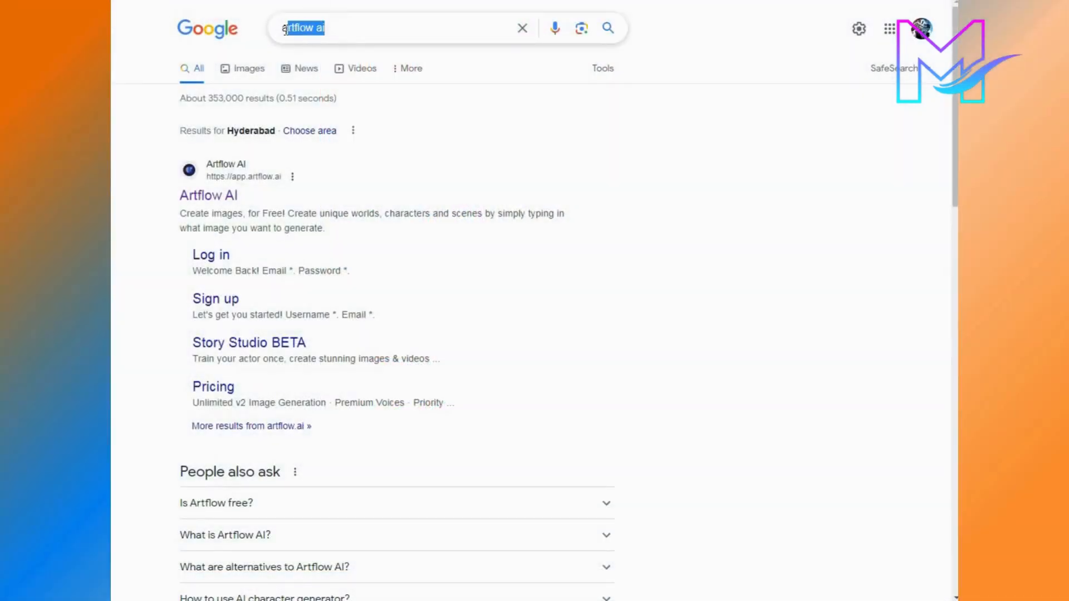
left_click(654, 111)
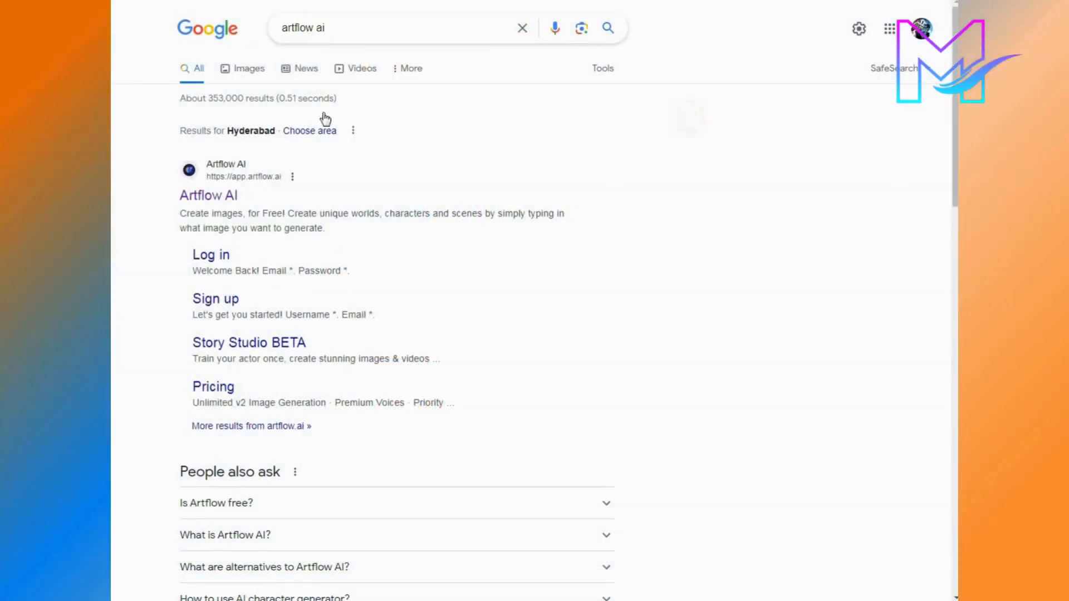
left_click(209, 198)
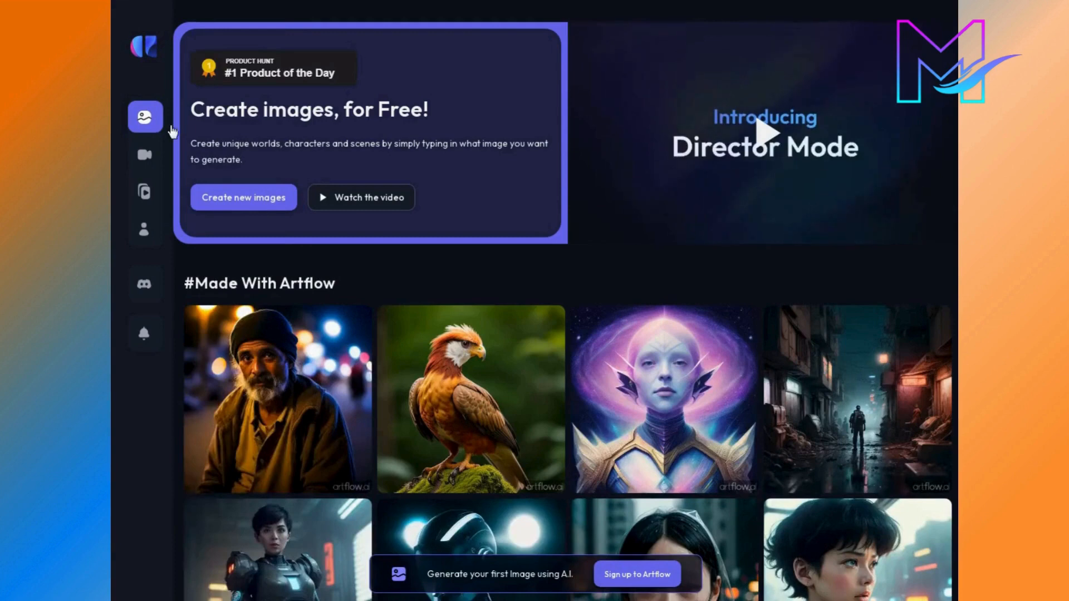
- Sign up for an Artflow account and start a new video in the Video Studio
mouse_move(155, 127)
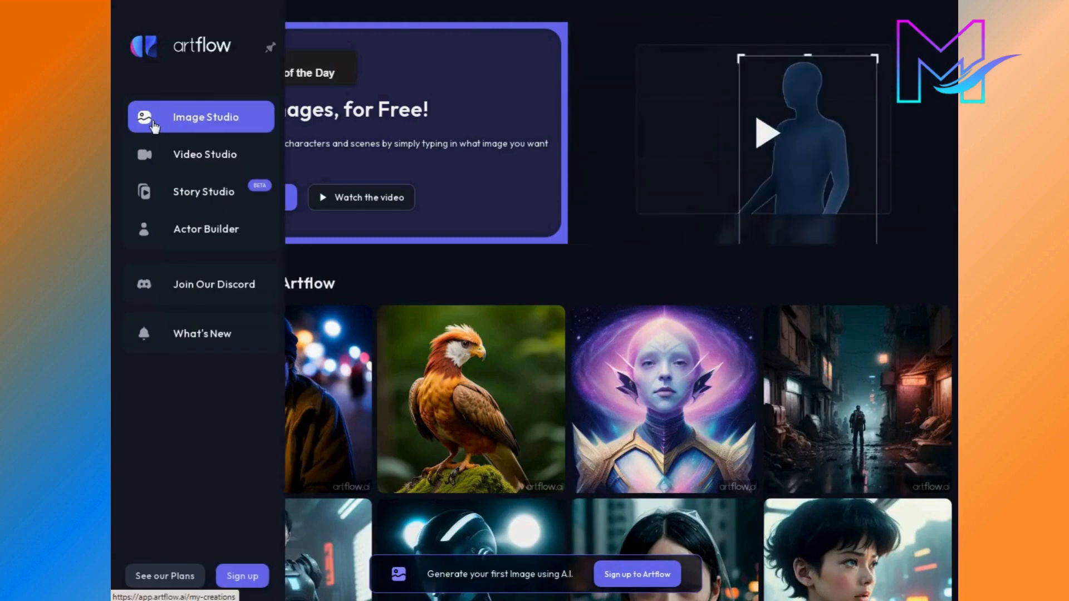
left_click(241, 576)
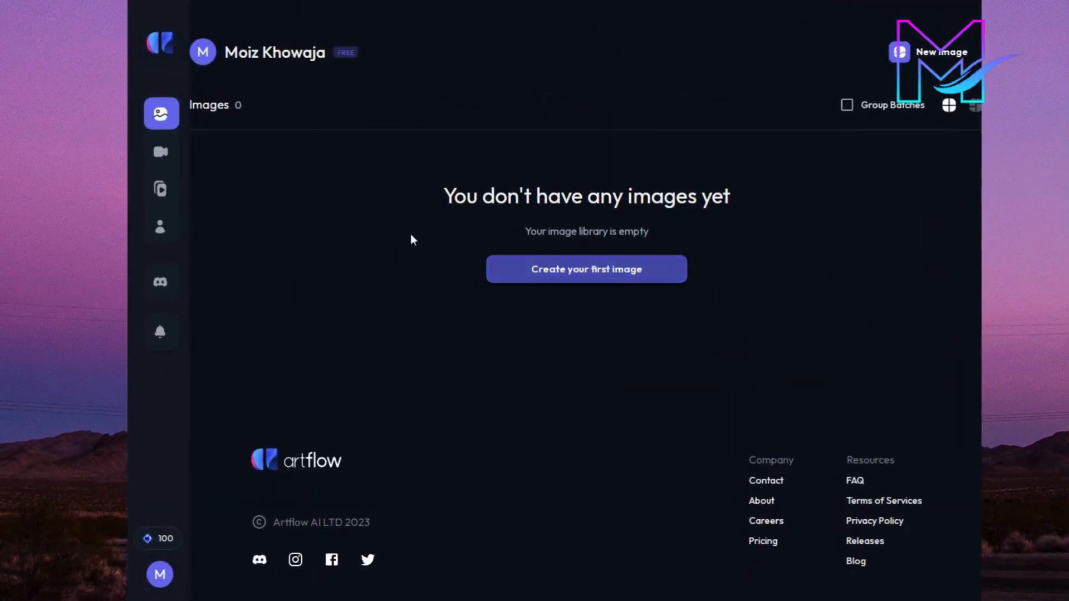
left_click(174, 152)
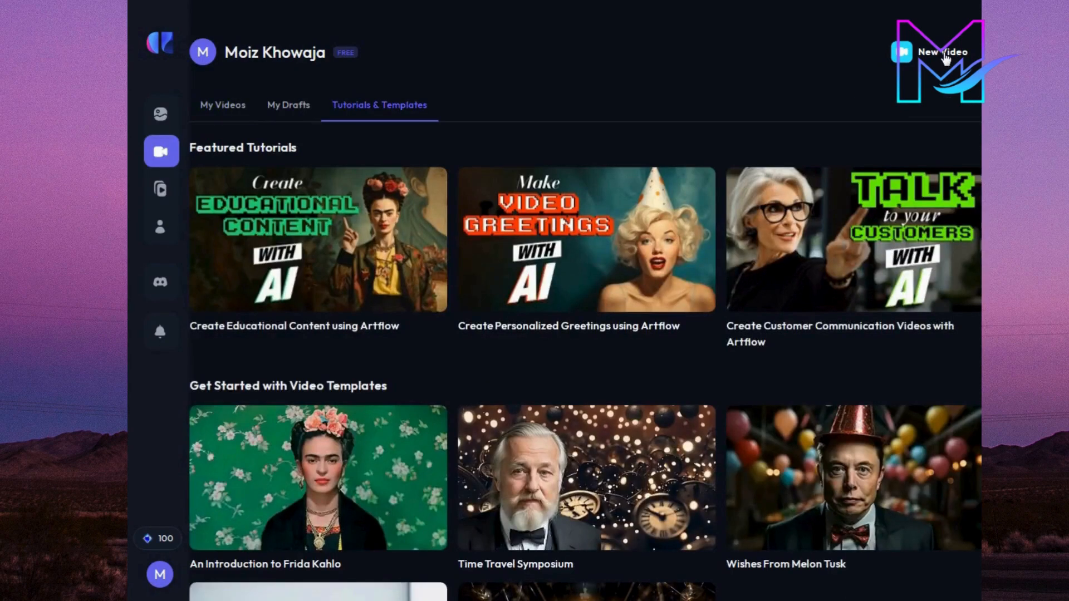
left_click(944, 55)
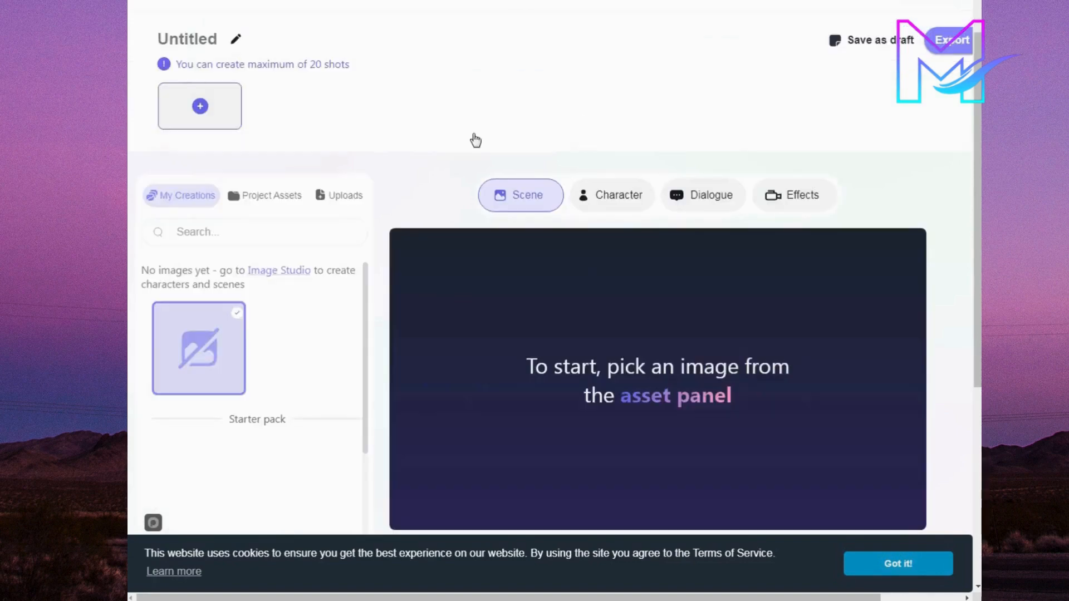
- Upload the Leonardo_Diffusion_XL portrait of the hooded man to the video's image assets
left_click(333, 197)
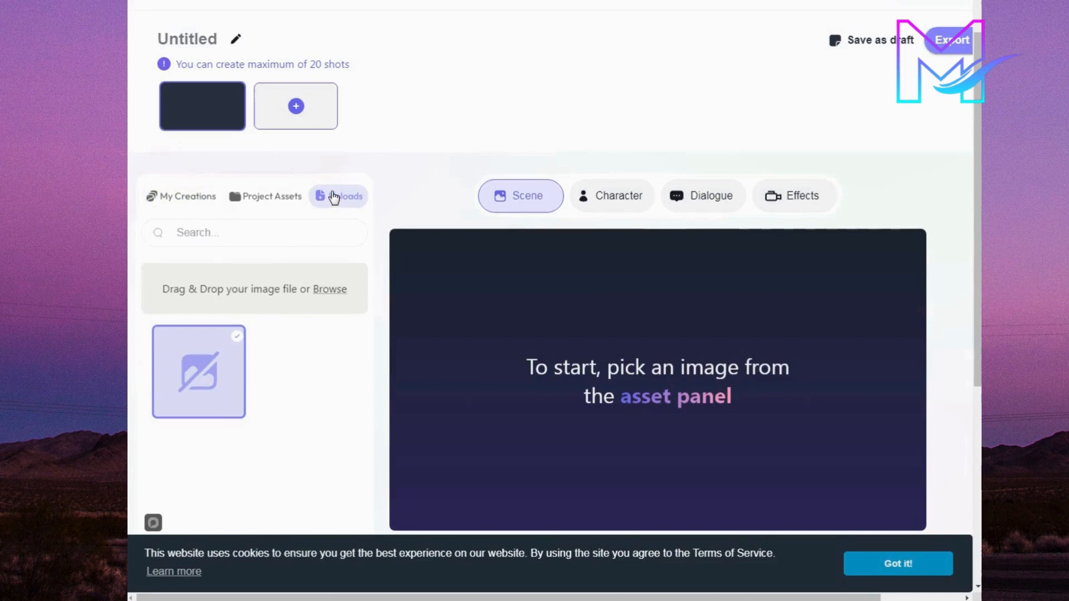
left_click(264, 294)
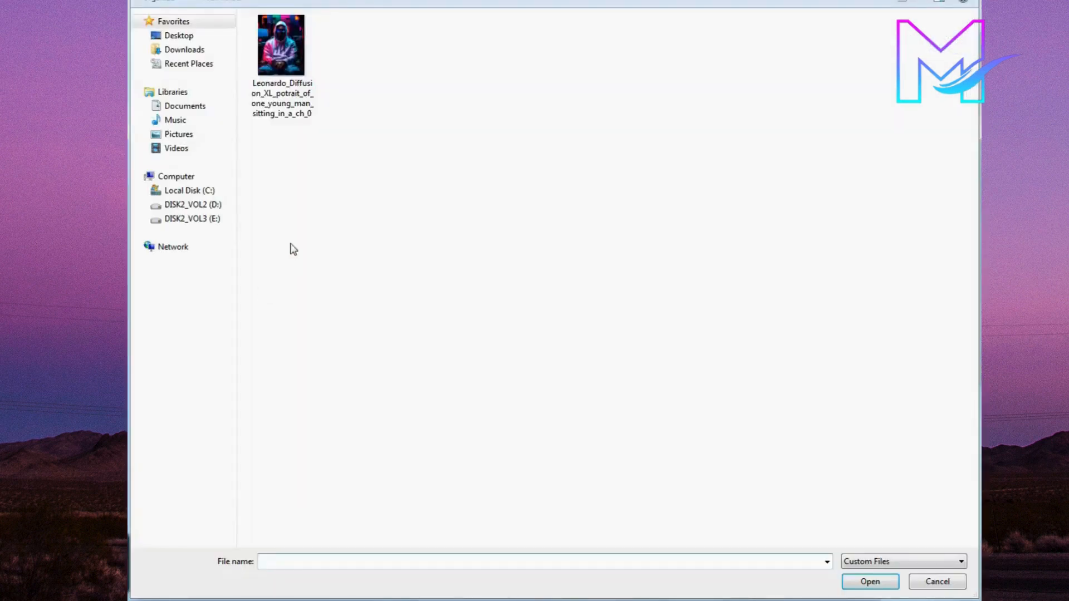
left_click(937, 582)
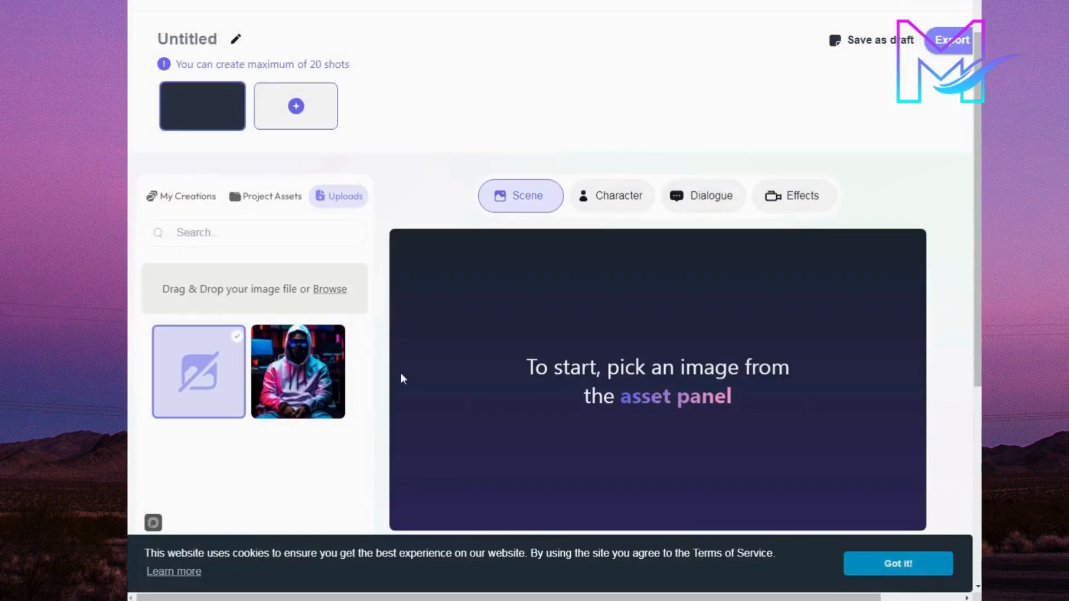
- Use the uploaded portrait as the first shot's scene and reframe it so the whole masked face is in view
left_click(301, 385)
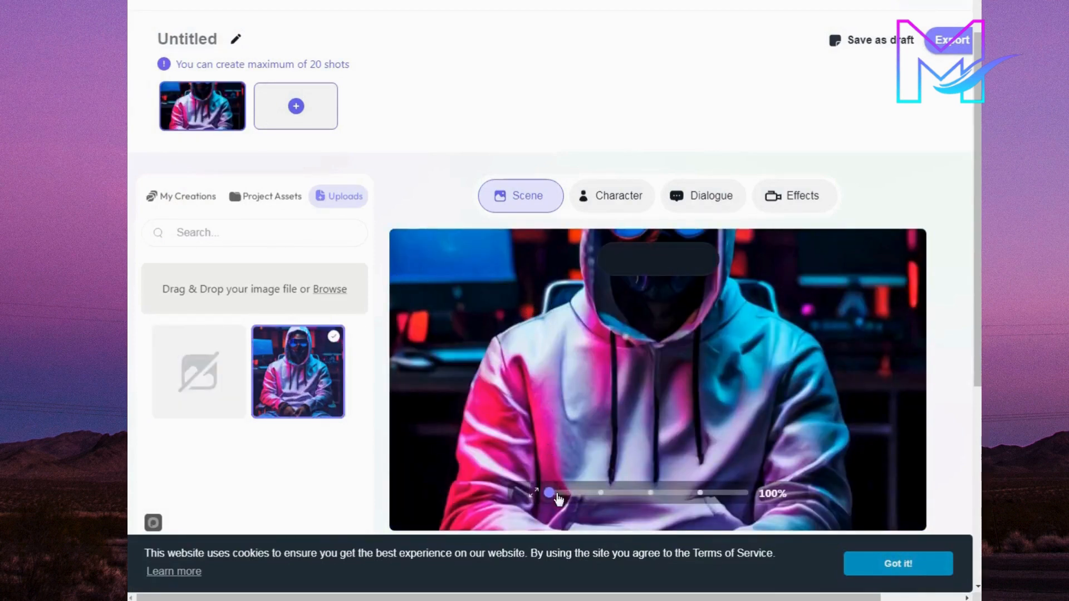
left_click_drag(554, 494, 528, 494)
left_click_drag(545, 373, 592, 407)
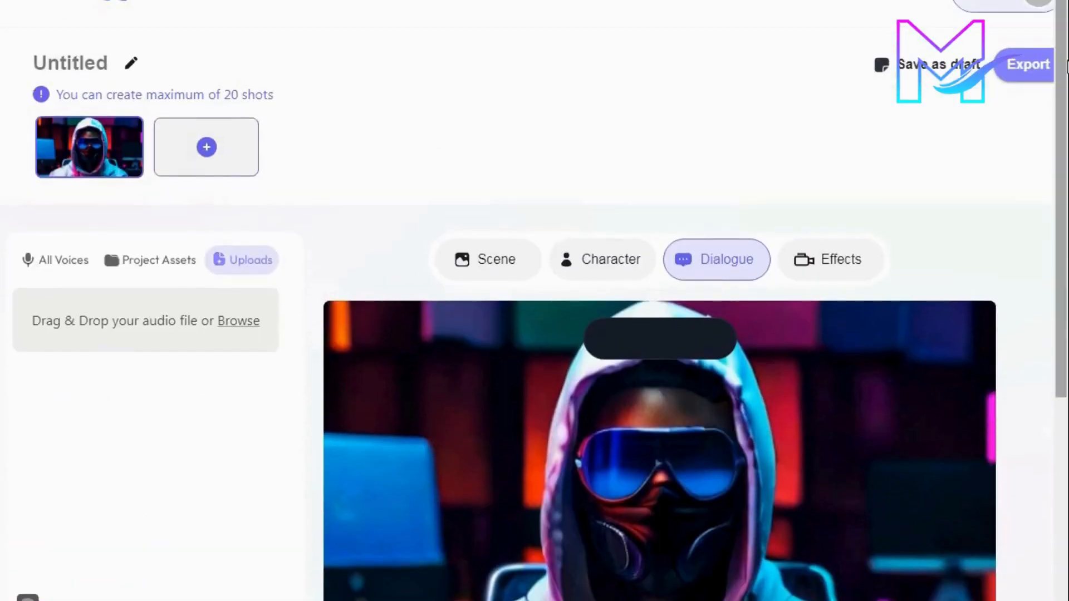
- Enter the dialogue "Hi everyone. today we will talk about creating faceless mask character animation avatar for youtube channel."
left_click_drag(1060, 64, 1056, 231)
left_click(528, 481)
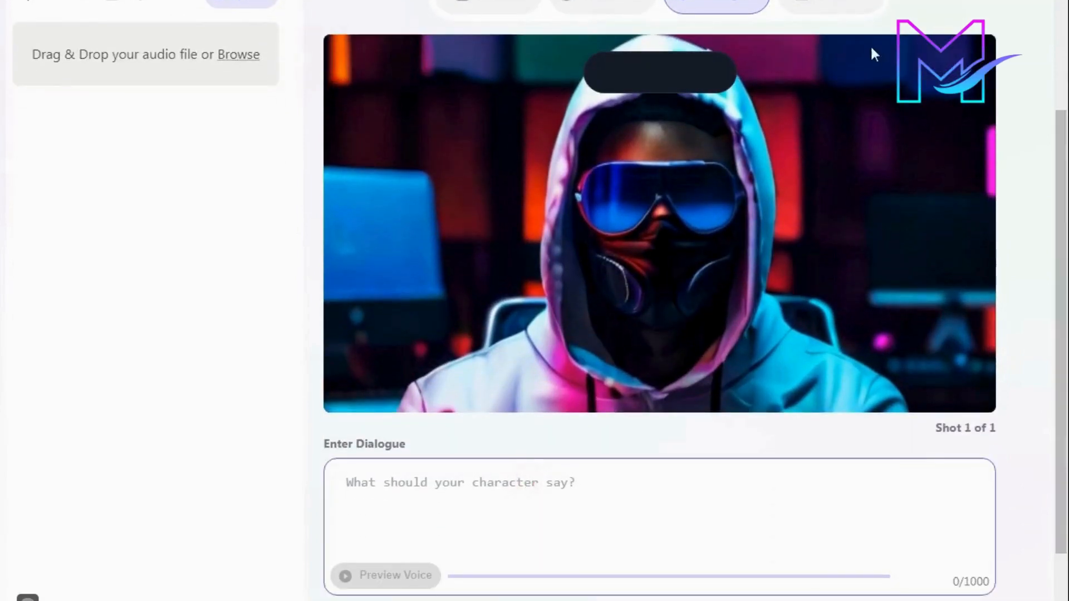
type("Hi everyone. today we will talk about creating faceless mask character animation avatar for youtube channel.")
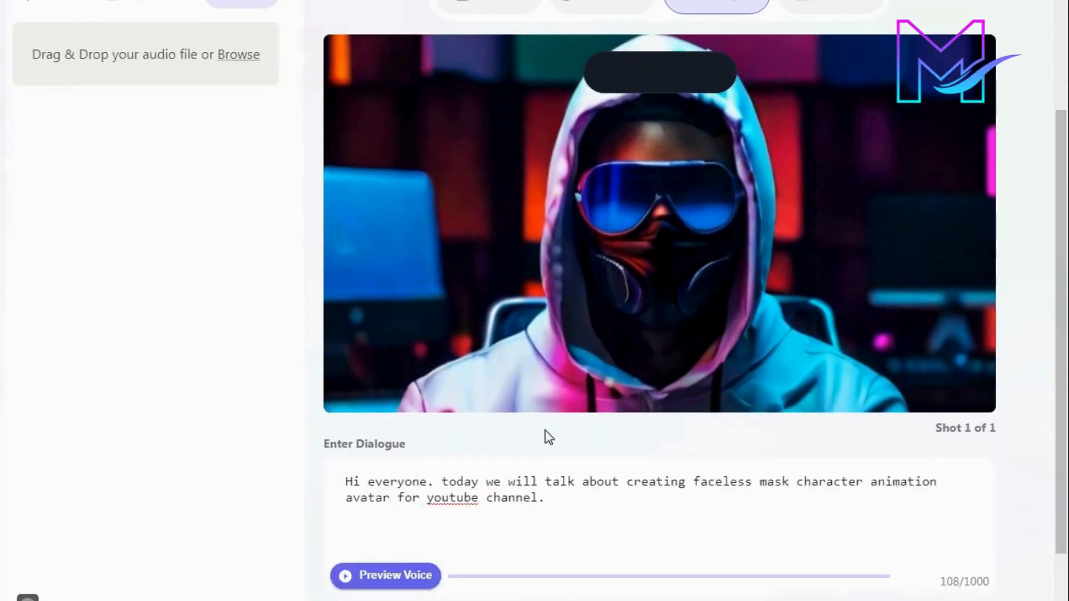
left_click_drag(553, 507, 349, 489)
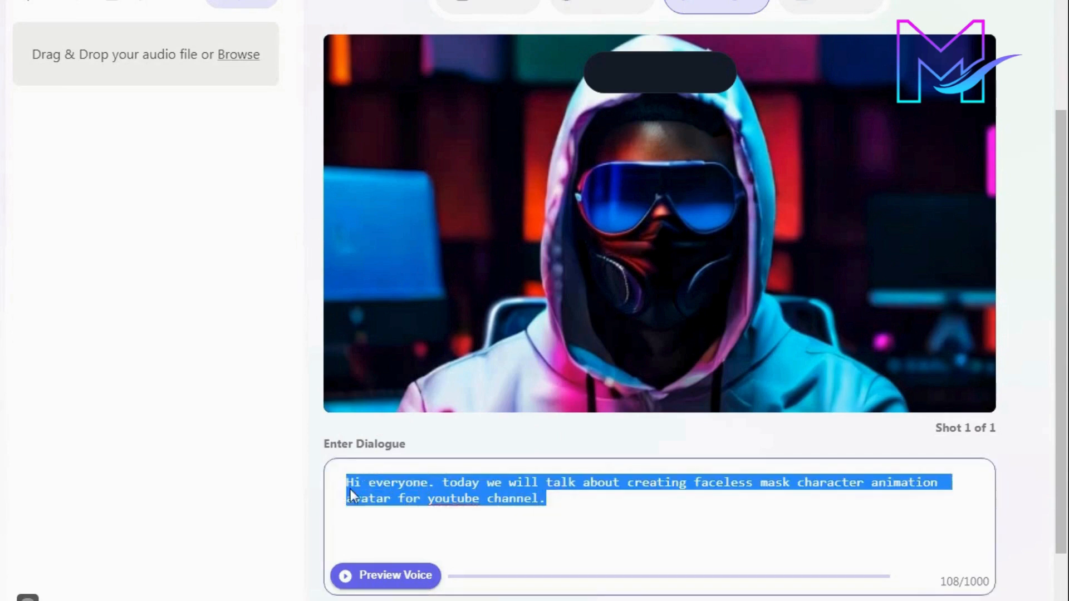
left_click(609, 448)
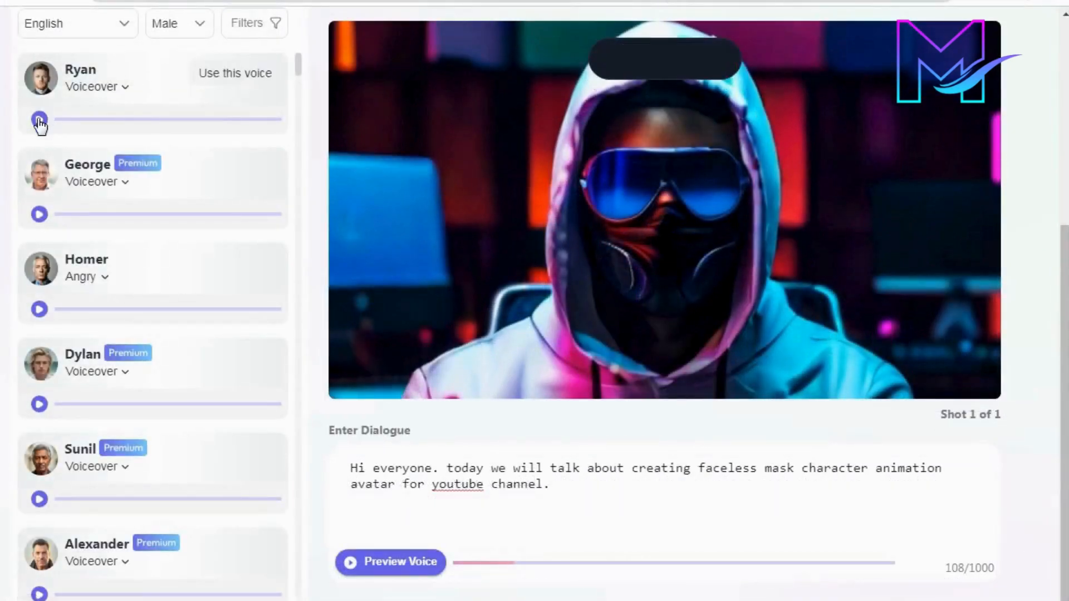
- Listen to the sample of the Ryan voiceover among the English male voices
left_click(45, 119)
left_click(39, 120)
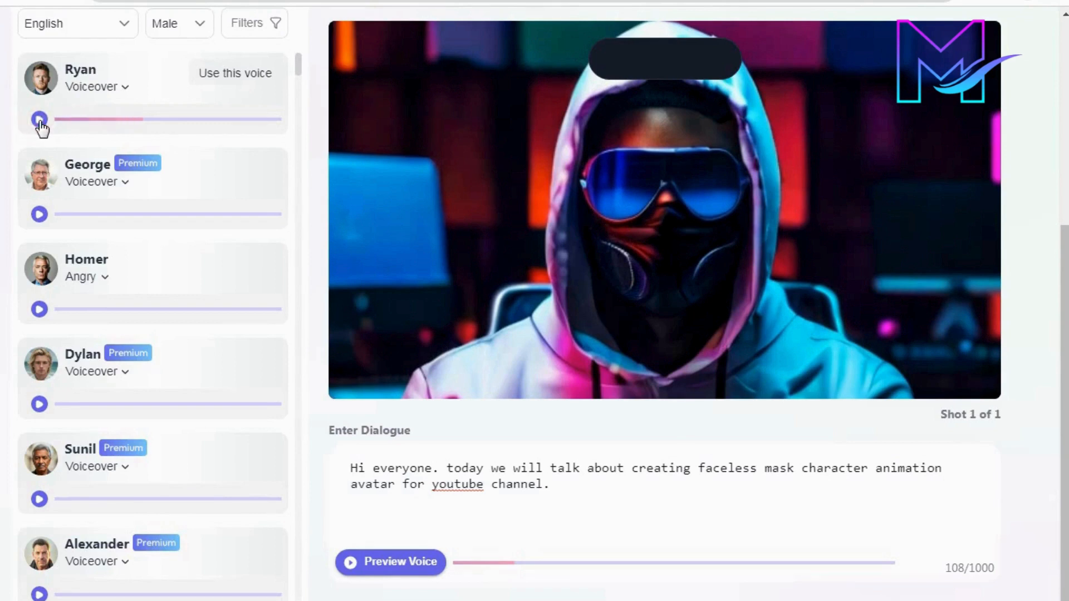
left_click(148, 89)
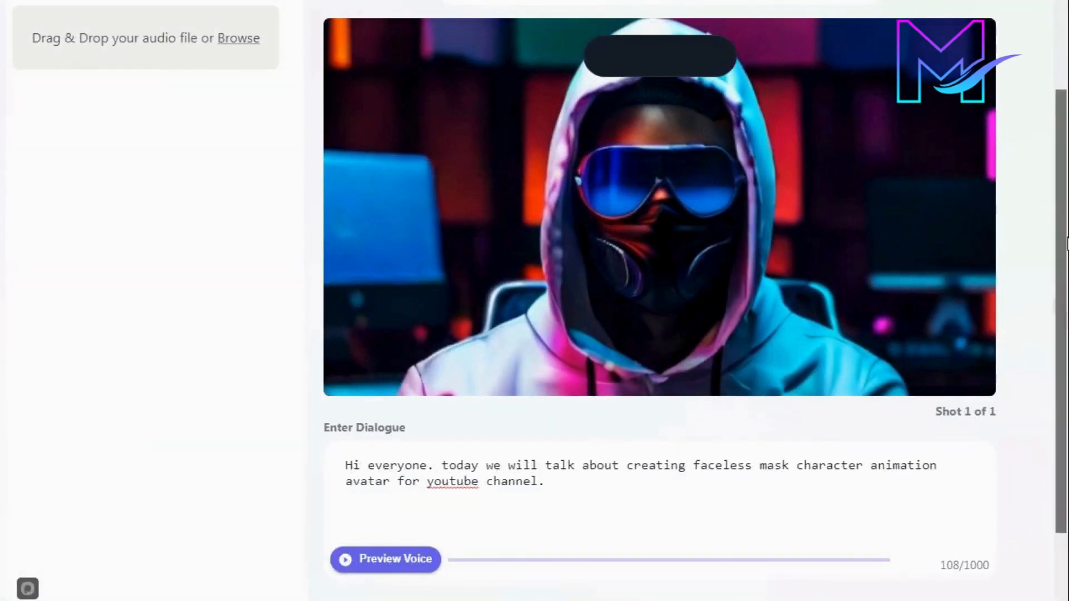
- Export the animation with the title "Faceless video"
left_click_drag(1065, 243, 1062, 136)
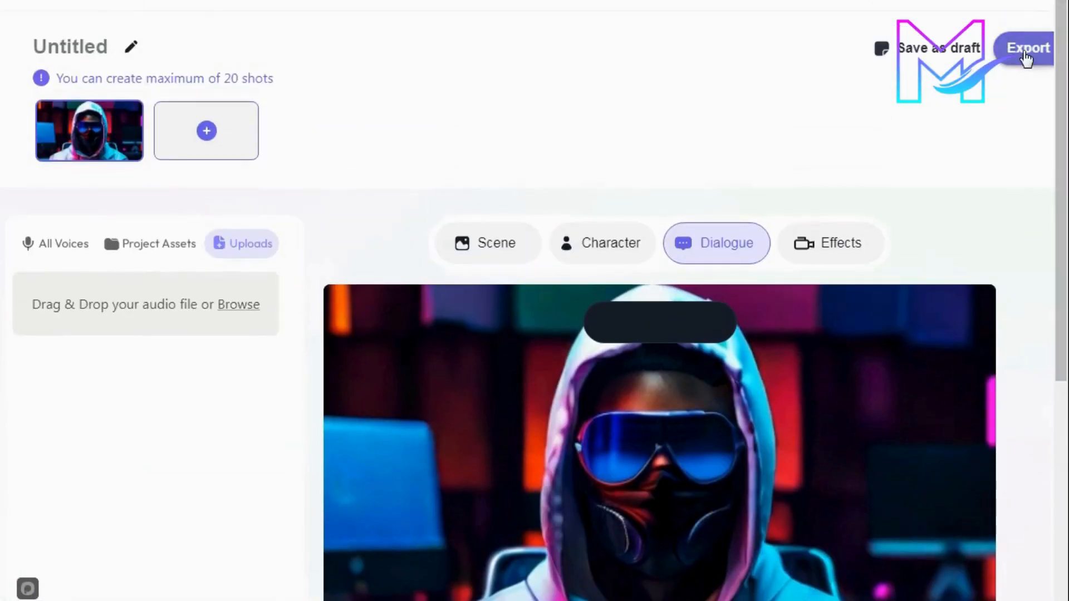
left_click(1024, 51)
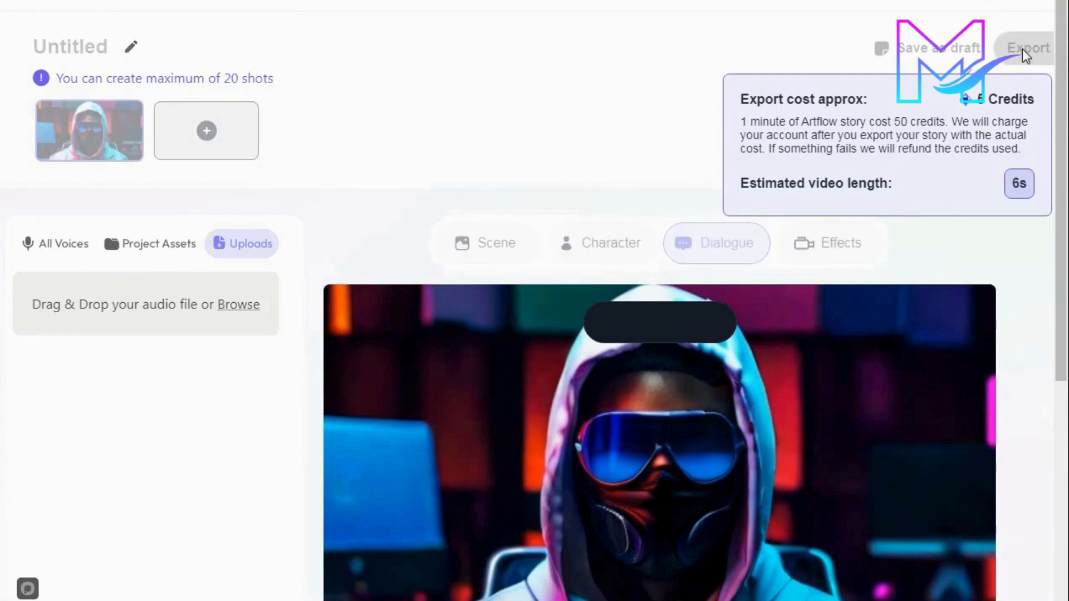
left_click(1022, 49)
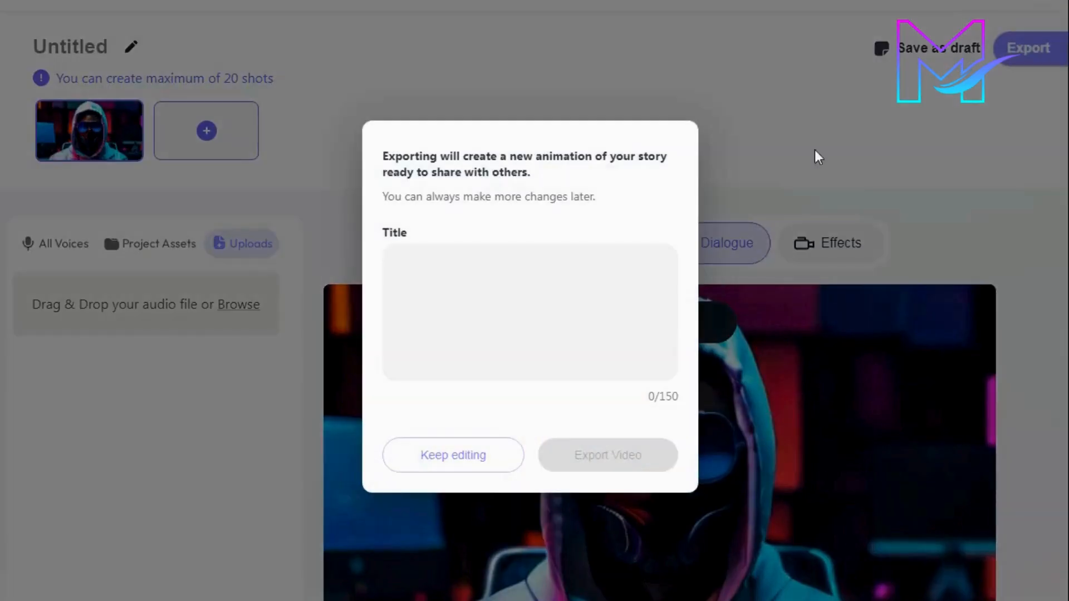
left_click(467, 271)
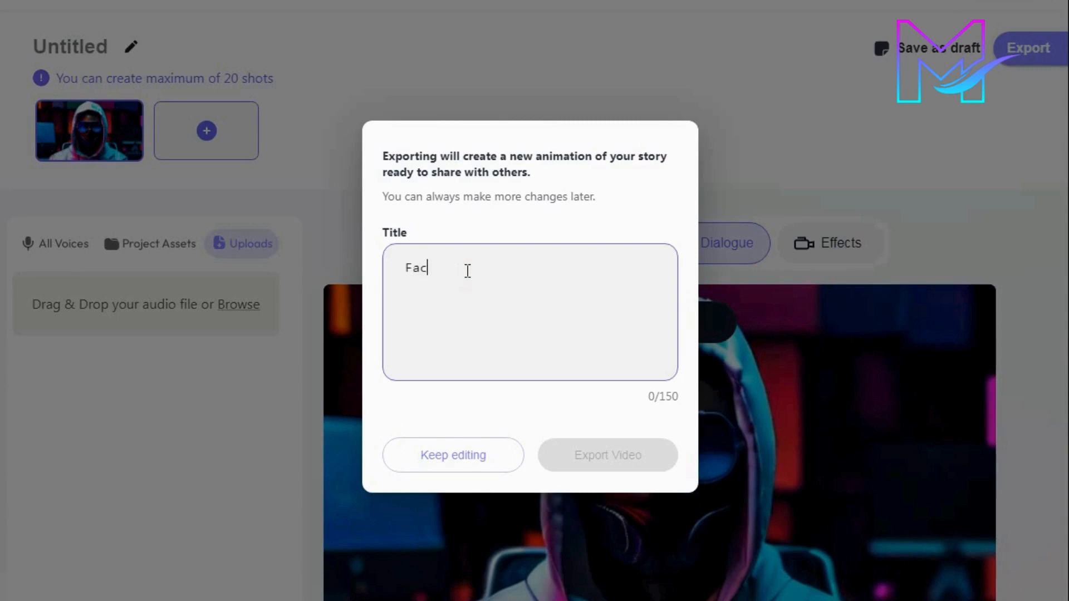
type("Face1")
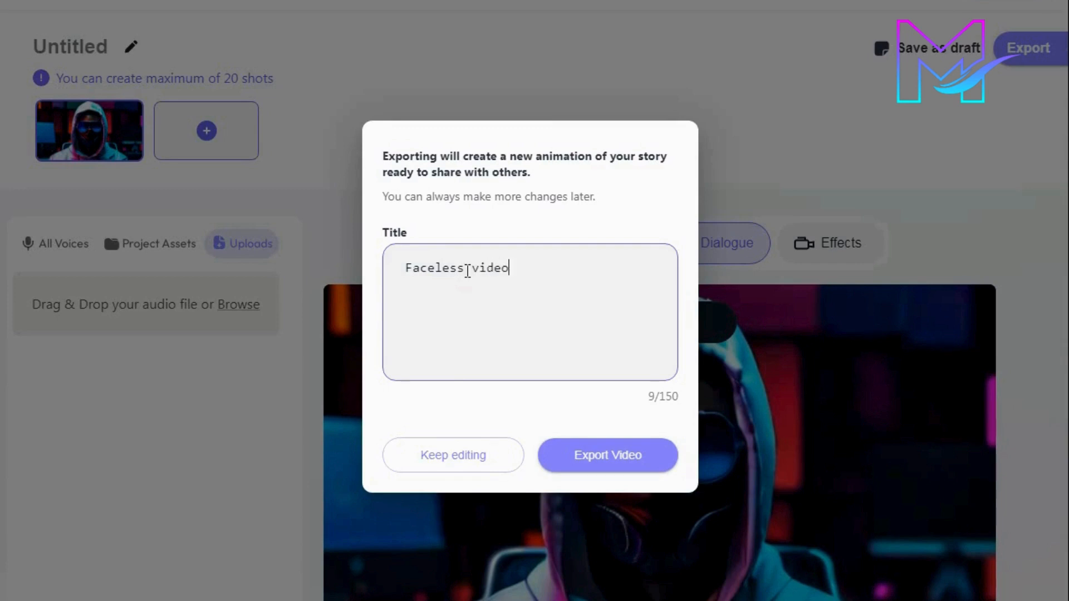
left_click(646, 455)
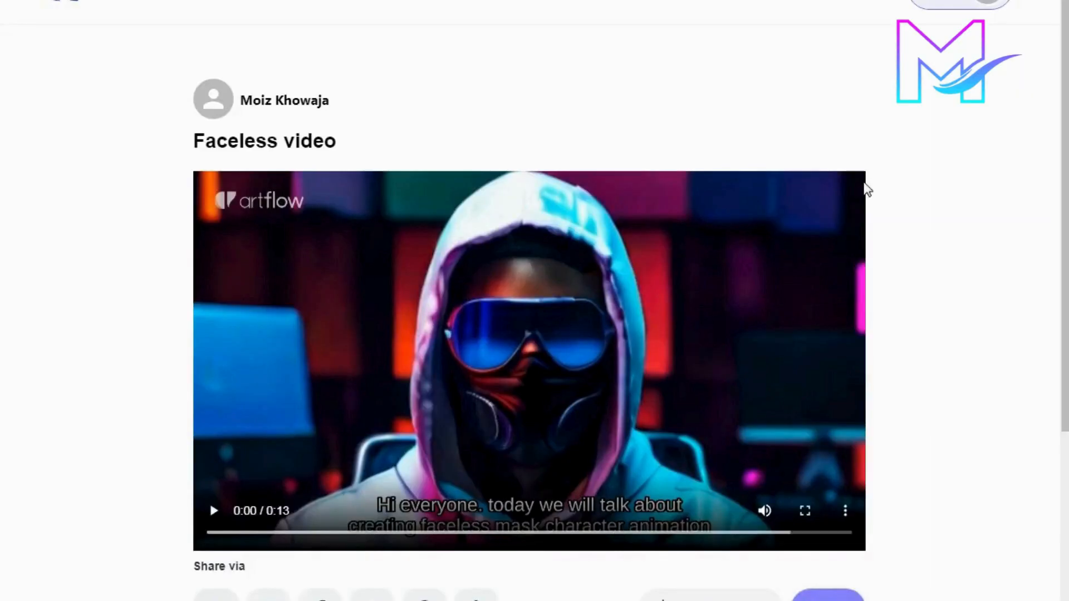
- Download the exported video from its share page
left_click_drag(1063, 184, 1064, 239)
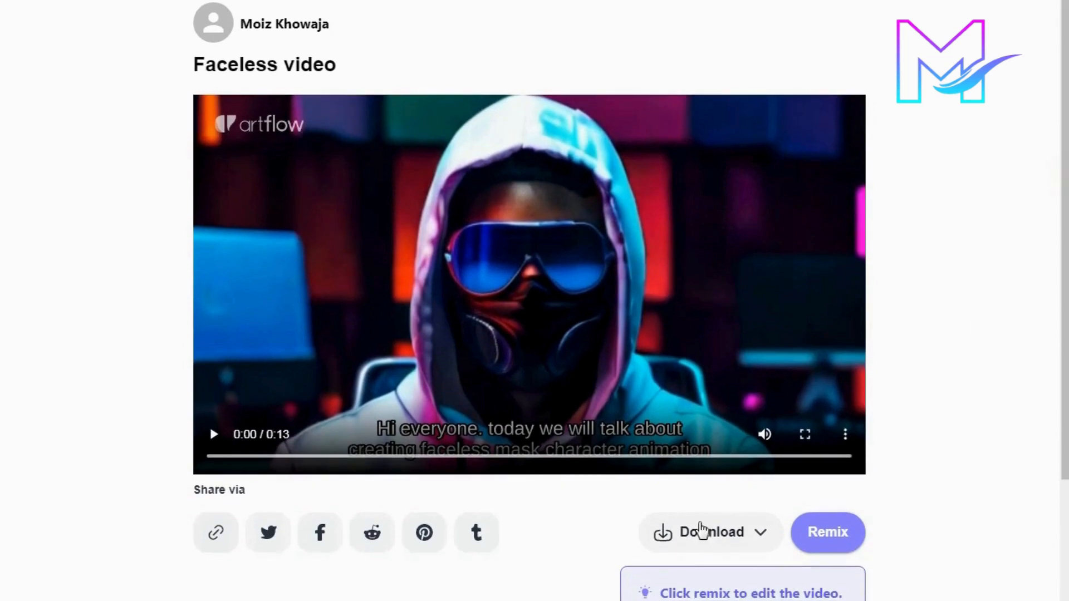
left_click(721, 532)
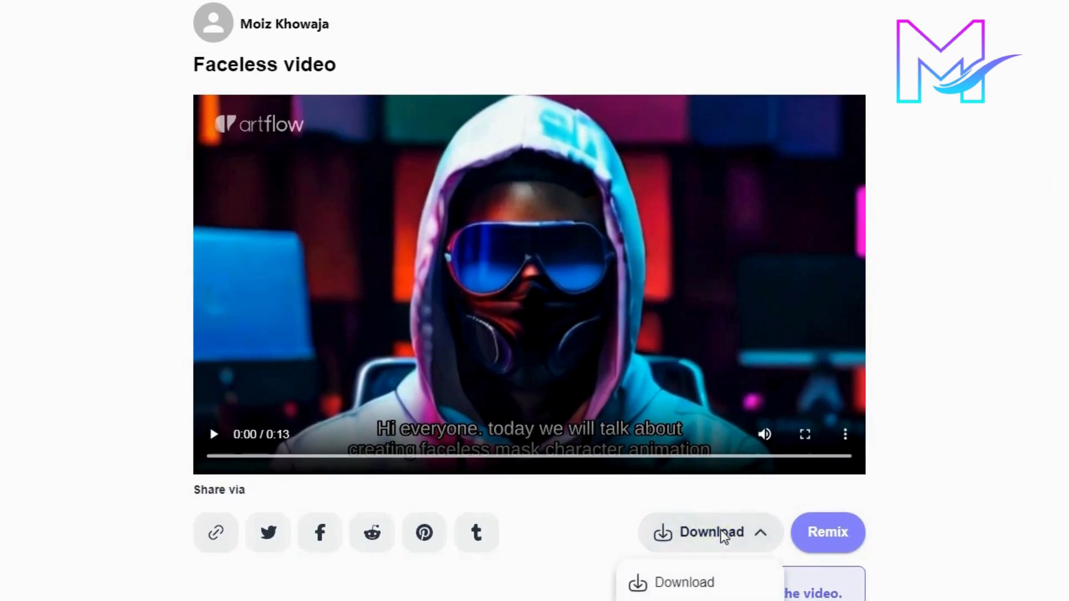
left_click(689, 582)
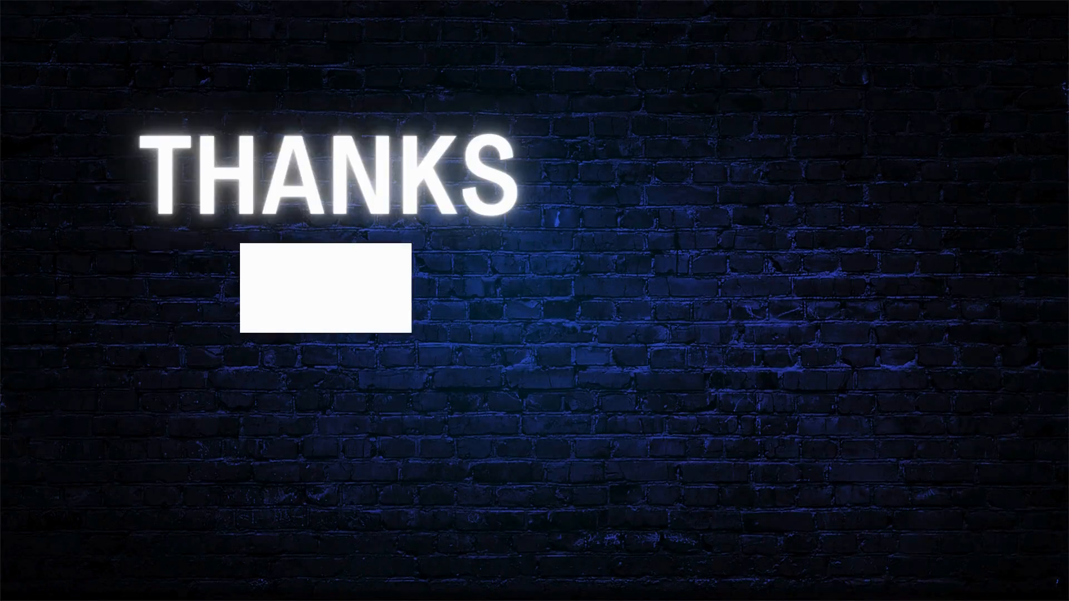